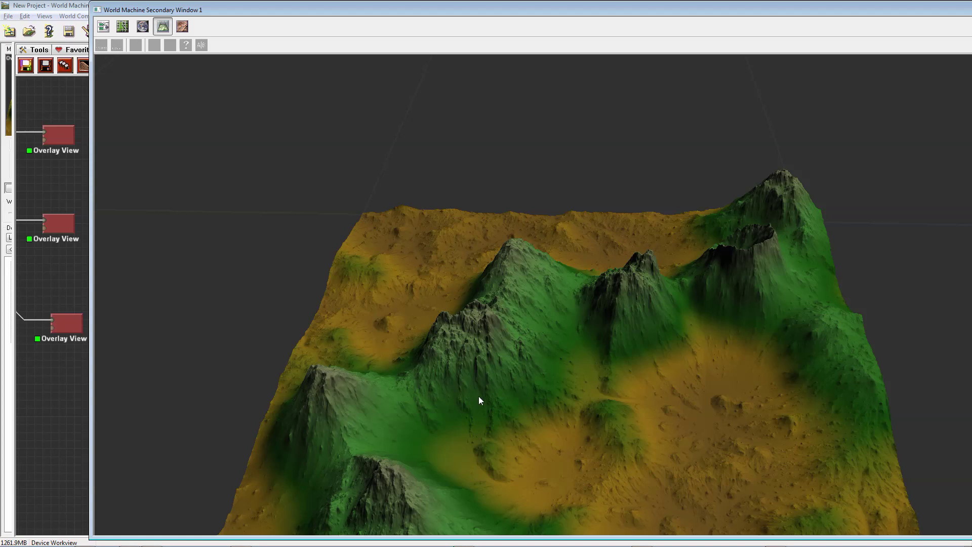
Step: Compare the mountain heightmap with the orbited procedural terrain, ending on the mountain heightmap
left_click(66, 230)
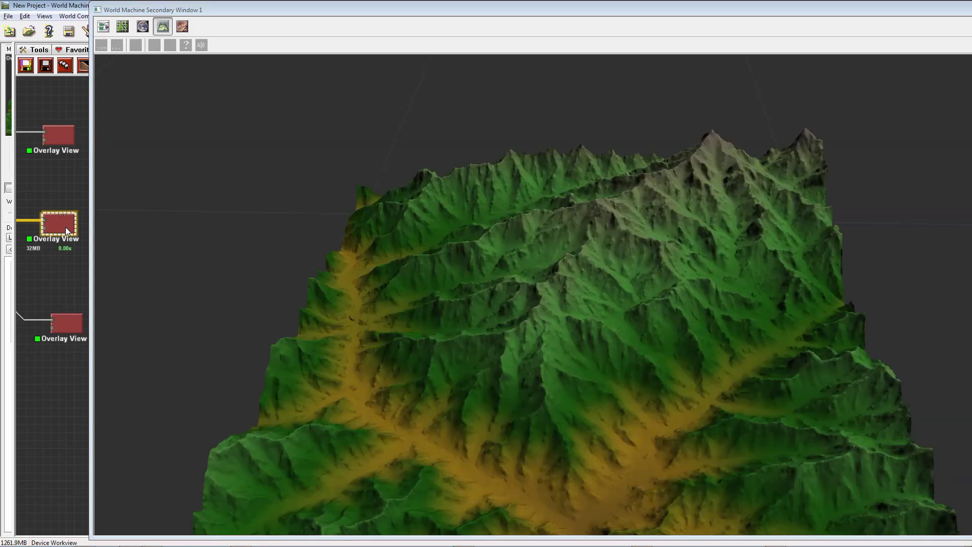
left_click(60, 143)
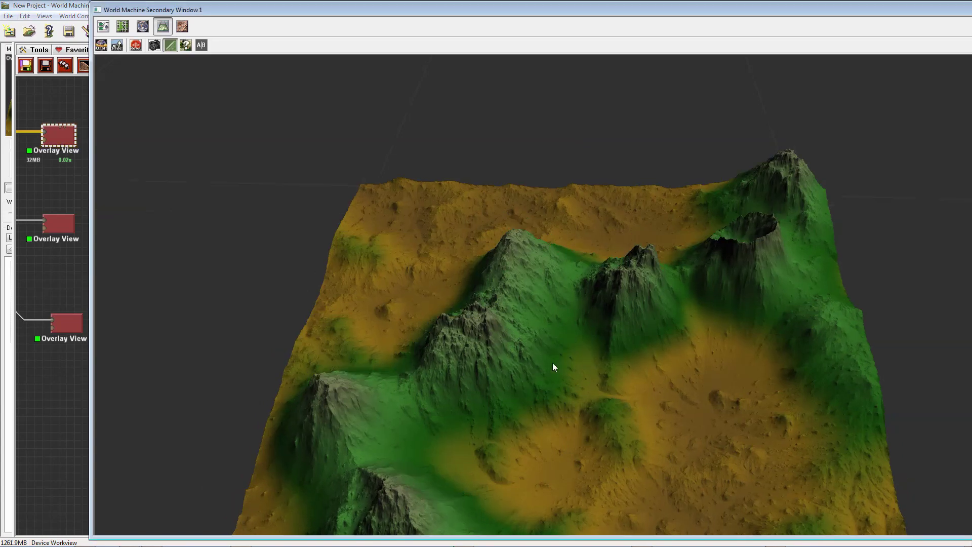
left_click_drag(552, 363, 342, 316)
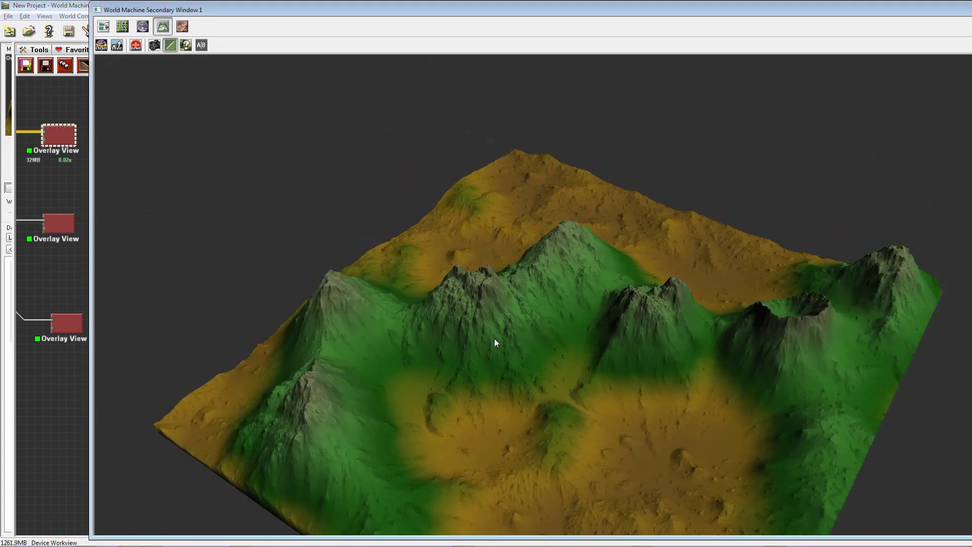
mouse_move(651, 374)
left_mouse_down()
mouse_move(495, 343)
mouse_move(684, 376)
mouse_move(508, 380)
mouse_move(404, 353)
mouse_move(336, 373)
mouse_move(473, 355)
mouse_move(545, 314)
mouse_move(562, 345)
mouse_move(562, 370)
left_mouse_up()
left_click(59, 227)
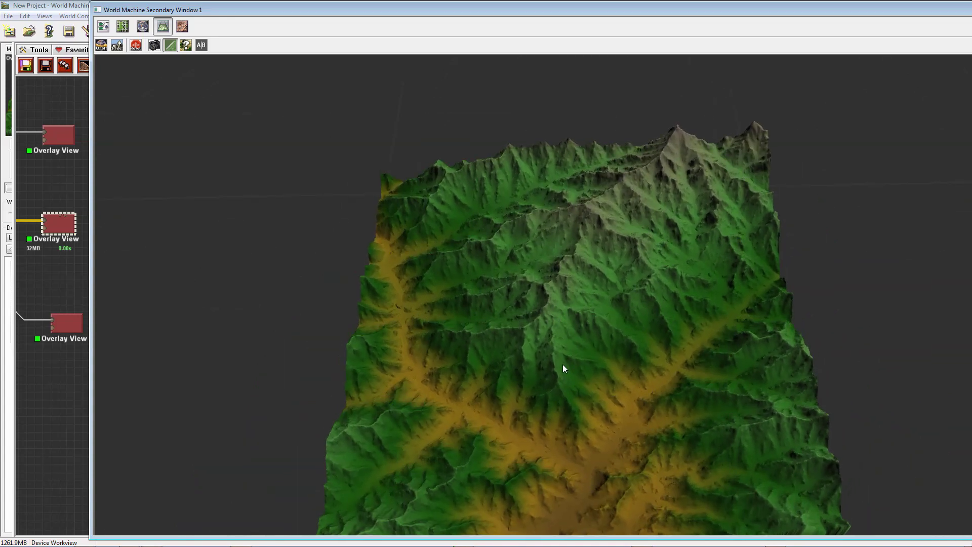
left_click(65, 328)
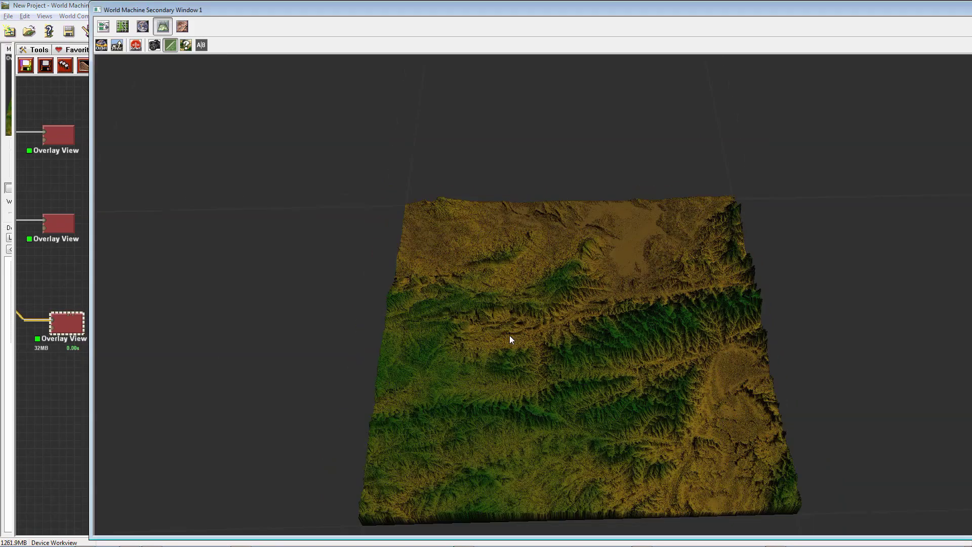
mouse_move(510, 336)
left_mouse_down()
mouse_move(618, 365)
mouse_move(497, 361)
mouse_move(557, 352)
left_mouse_up()
scroll(571, 351, "up", 3)
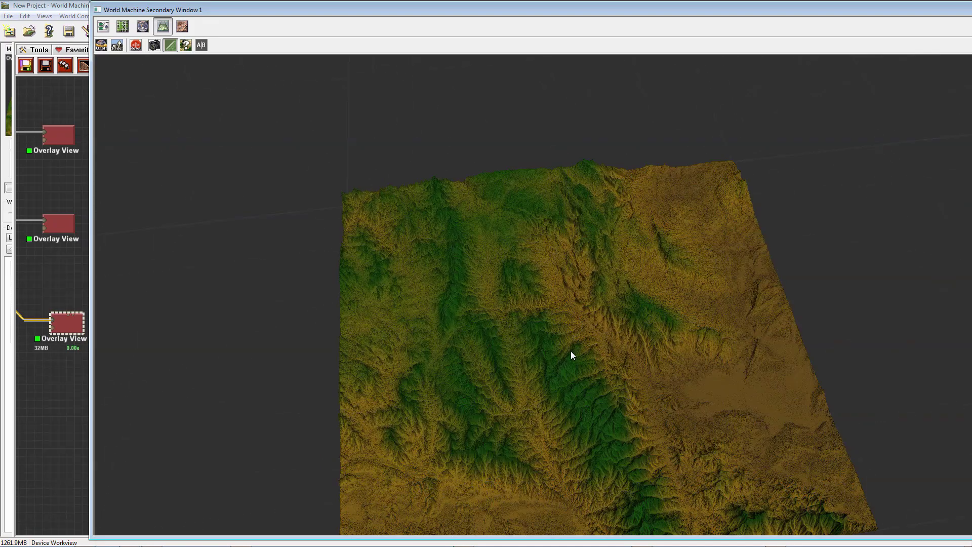
mouse_move(594, 392)
left_mouse_down()
mouse_move(565, 386)
mouse_move(575, 385)
left_mouse_up()
left_click(62, 225)
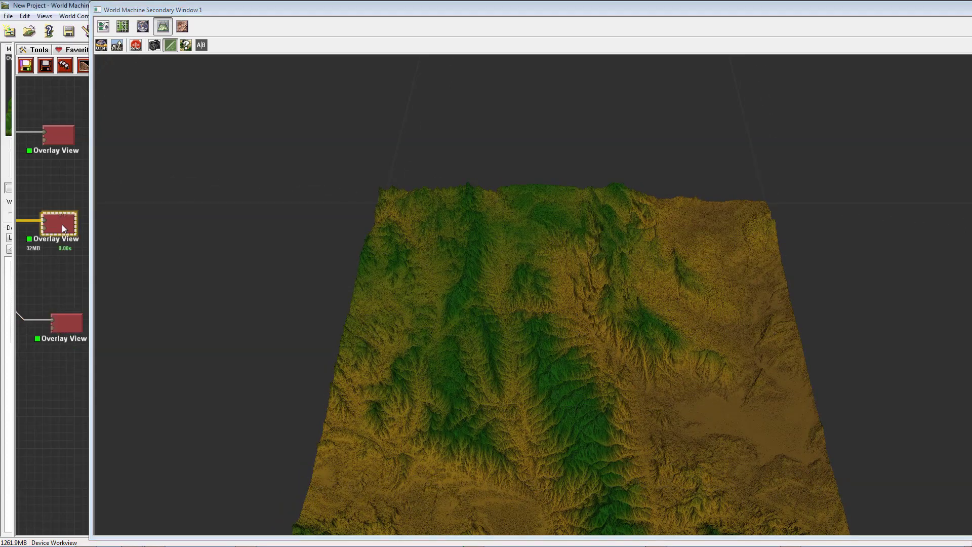
left_click(67, 323)
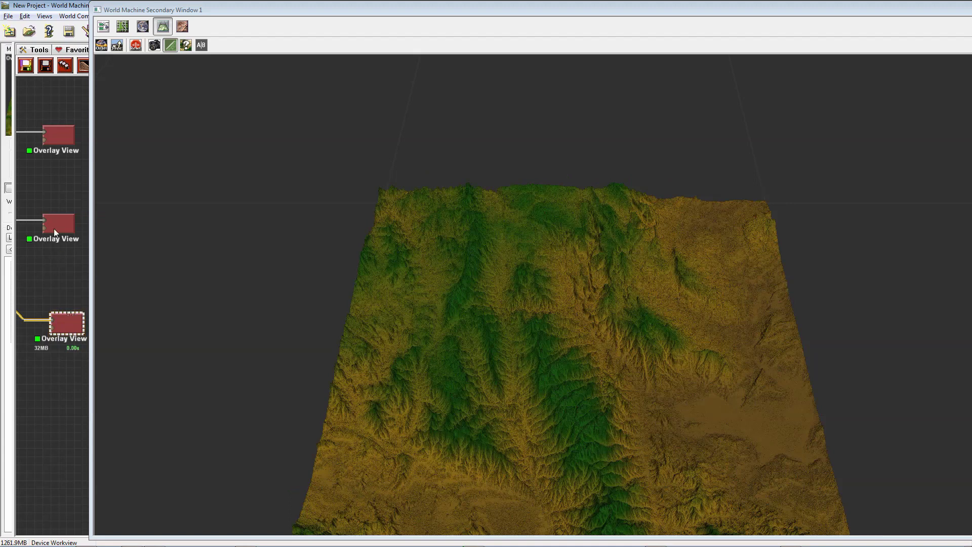
left_click(60, 235)
mouse_move(323, 324)
left_mouse_down()
mouse_move(535, 337)
mouse_move(526, 333)
left_mouse_up()
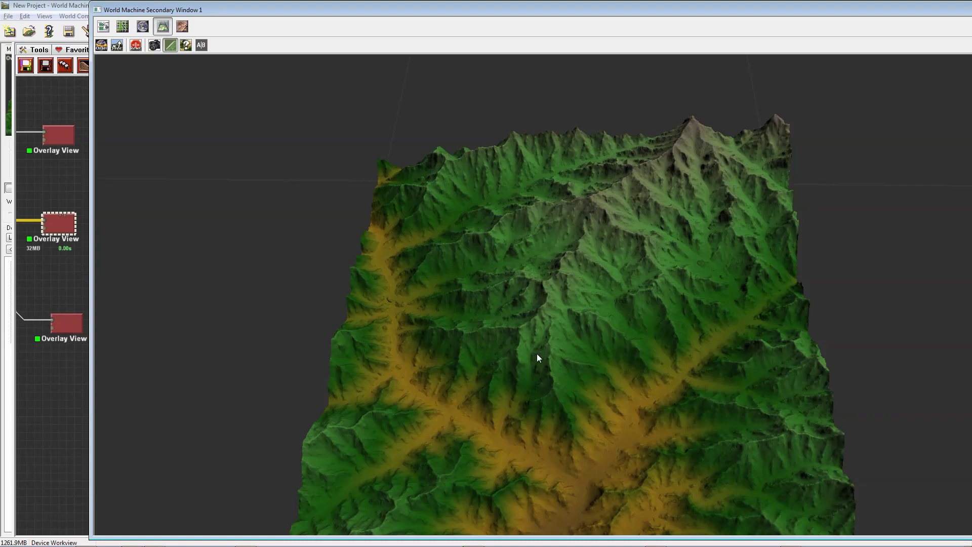
Step: Preview the top Overlay View node's procedural terrain and orbit it to see several sides
left_click(60, 140)
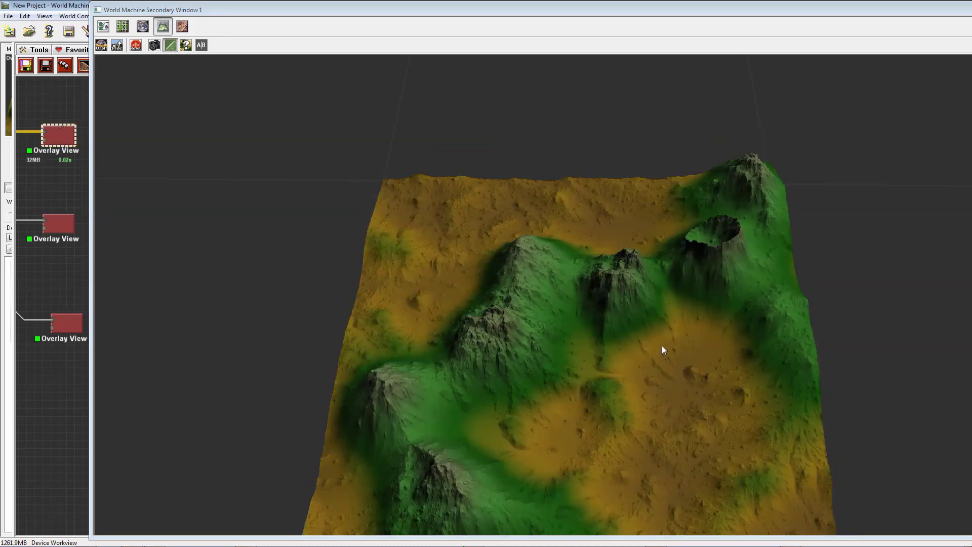
left_click_drag(670, 369, 457, 348)
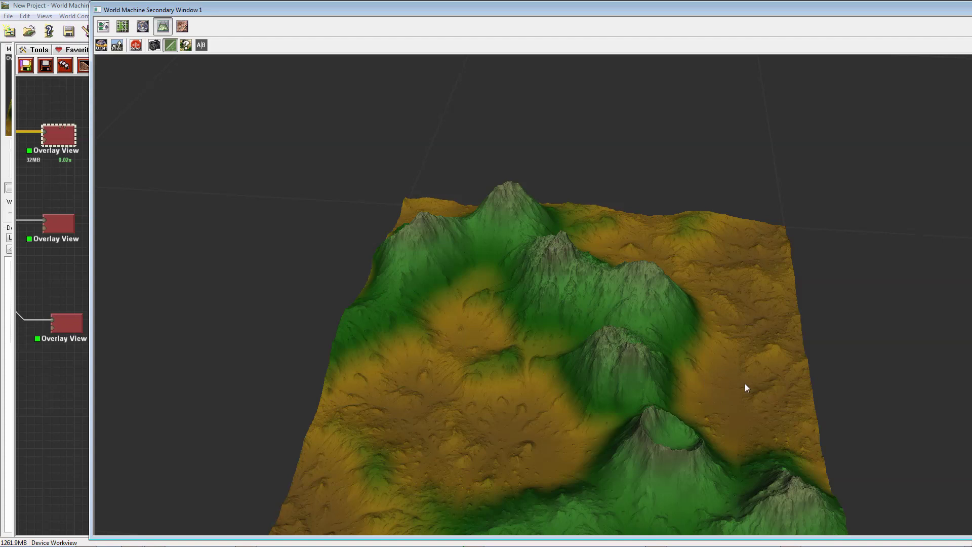
left_click_drag(745, 387, 398, 356)
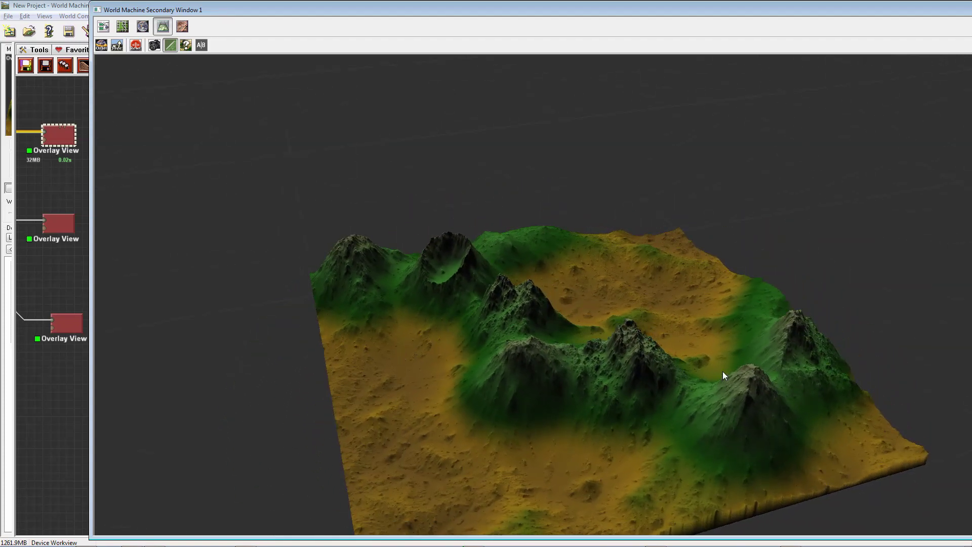
mouse_move(723, 375)
left_mouse_down()
mouse_move(482, 373)
mouse_move(496, 387)
left_mouse_up()
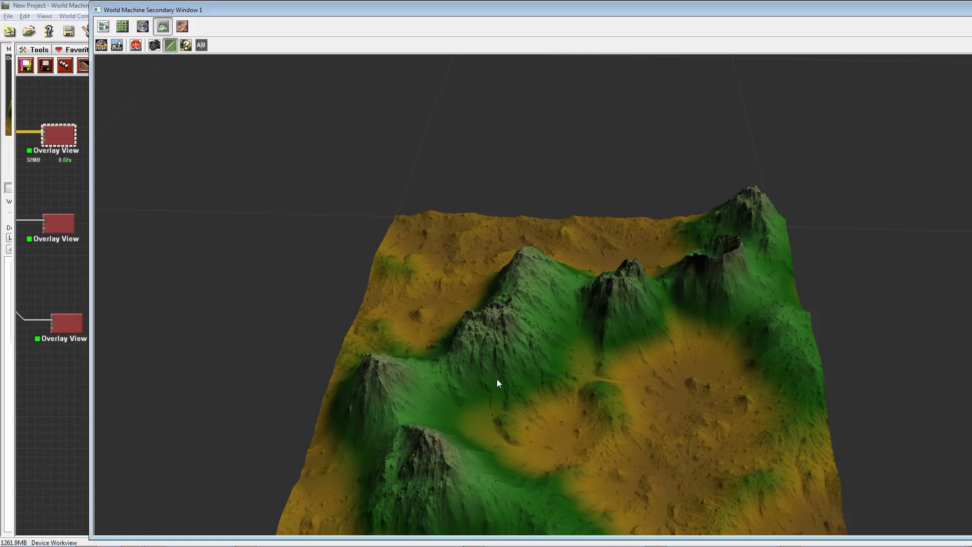
mouse_move(646, 374)
left_mouse_down()
mouse_move(497, 364)
mouse_move(487, 375)
mouse_move(656, 382)
left_mouse_up()
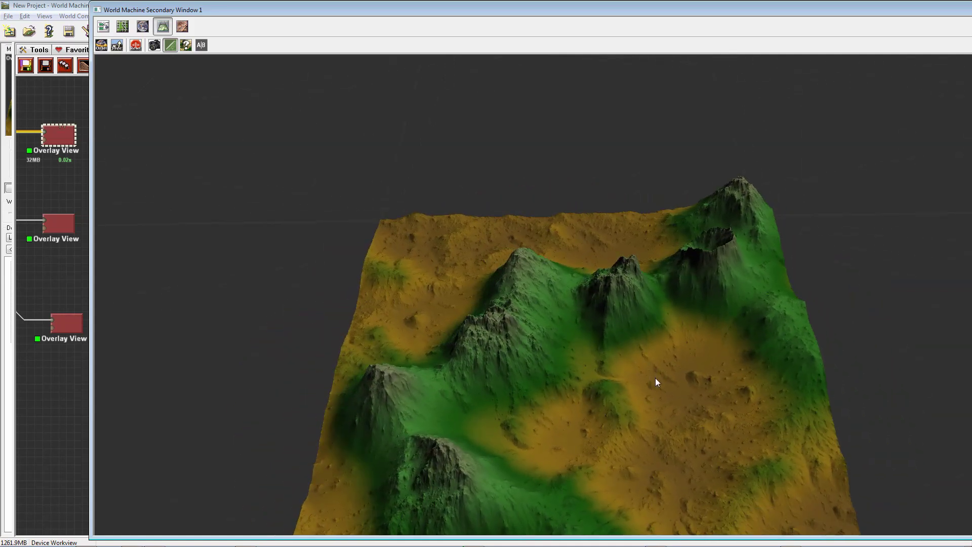
Step: Preview the middle Overlay View node's mountain heightmap, orbiting and tilting toward top-down
left_click(54, 224)
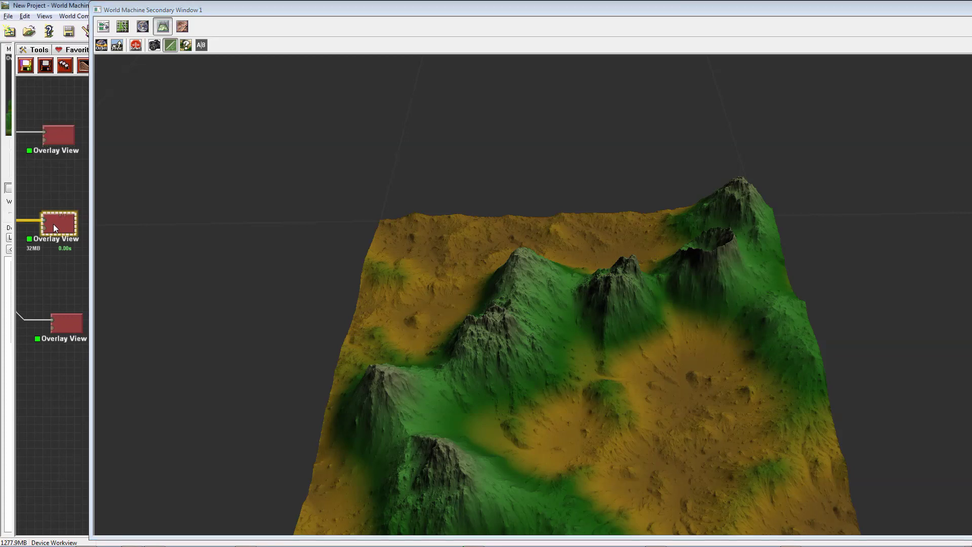
mouse_move(674, 329)
left_mouse_down()
mouse_move(644, 320)
mouse_move(654, 306)
mouse_move(634, 341)
mouse_move(820, 339)
mouse_move(633, 353)
left_mouse_up()
scroll(633, 353, "down", 3)
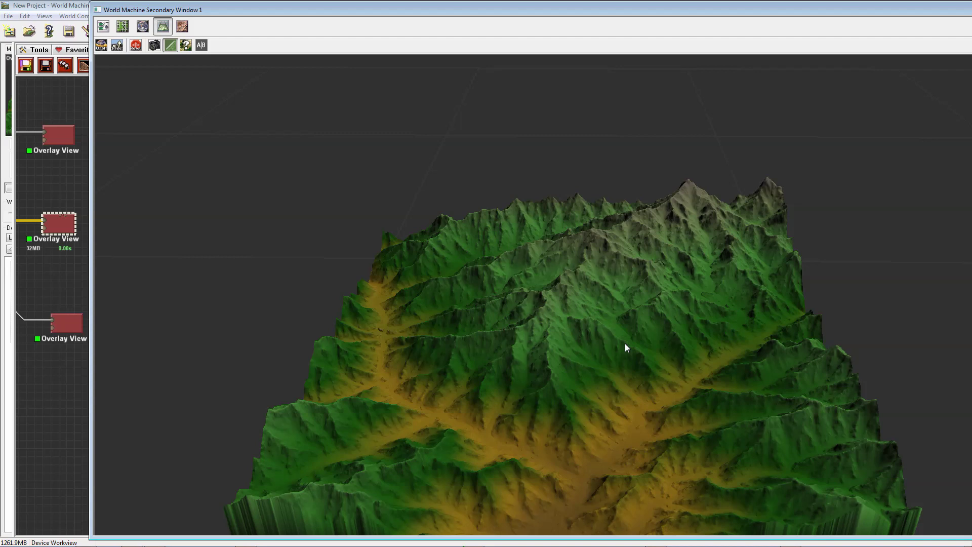
left_click_drag(626, 347, 533, 357)
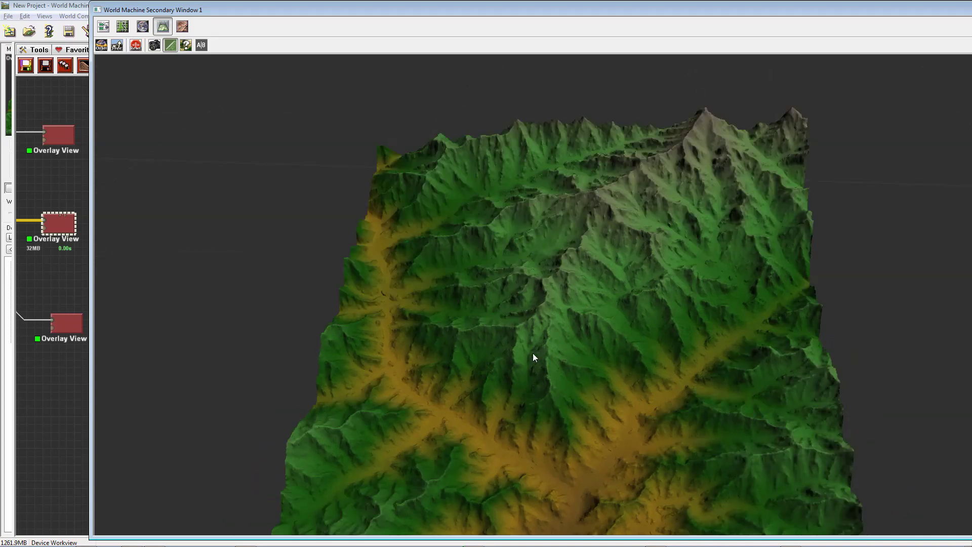